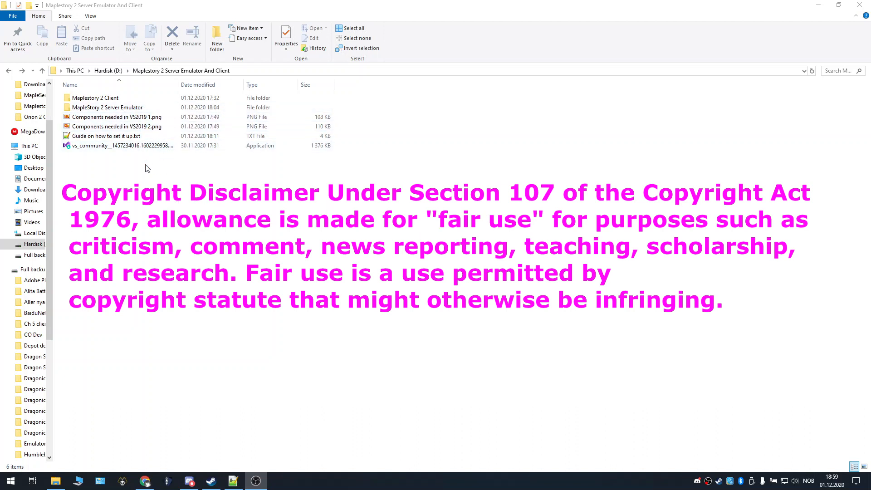
Run the vs_community installer and open the modification options for Visual Studio Community 2019.
click(164, 195)
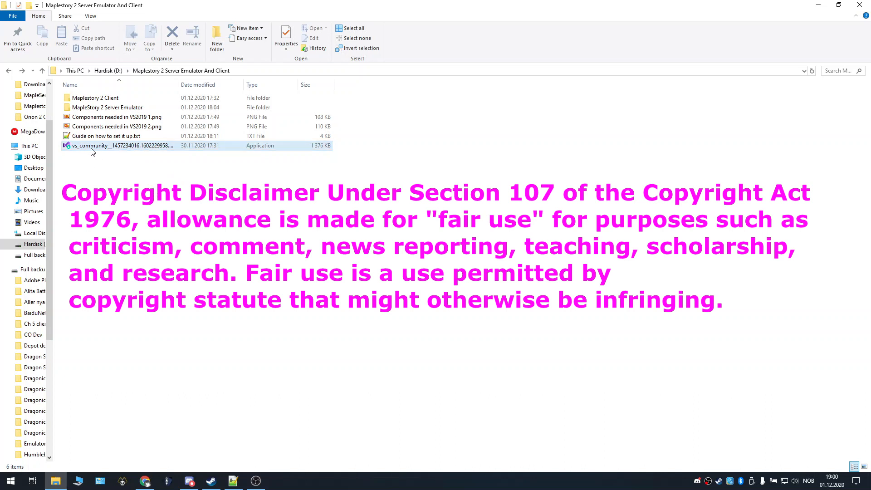
double_click(124, 148)
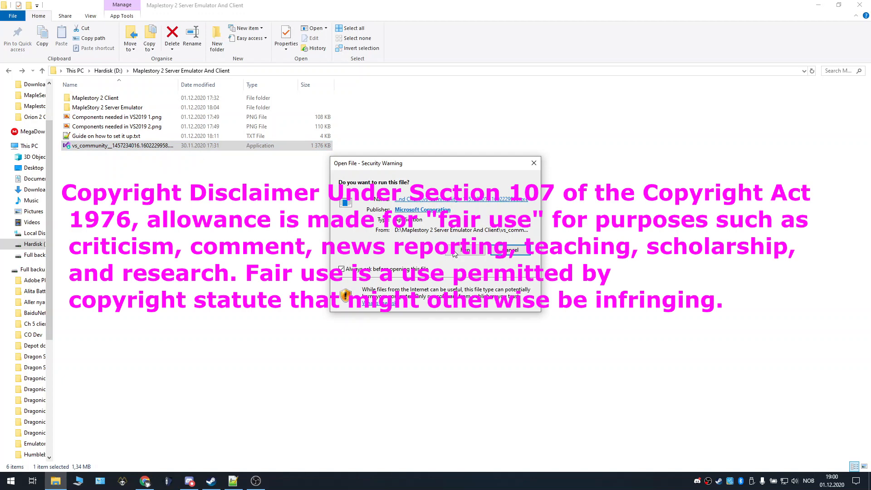
click(455, 254)
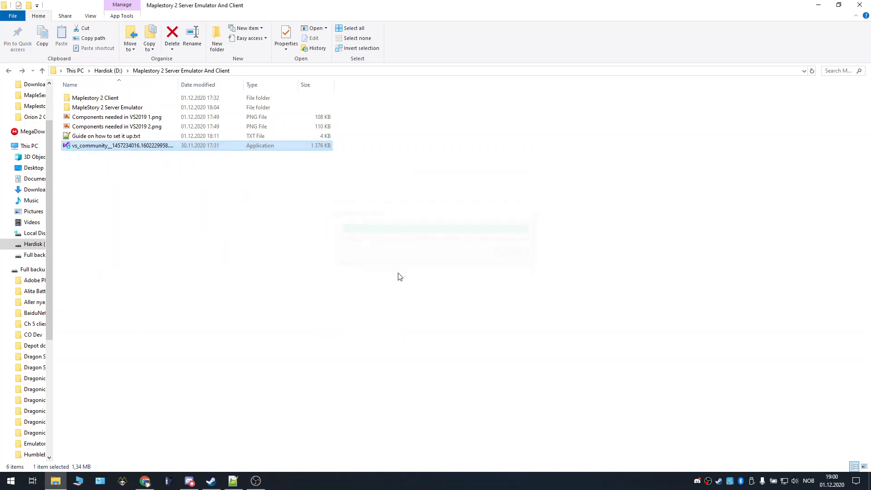
click(511, 289)
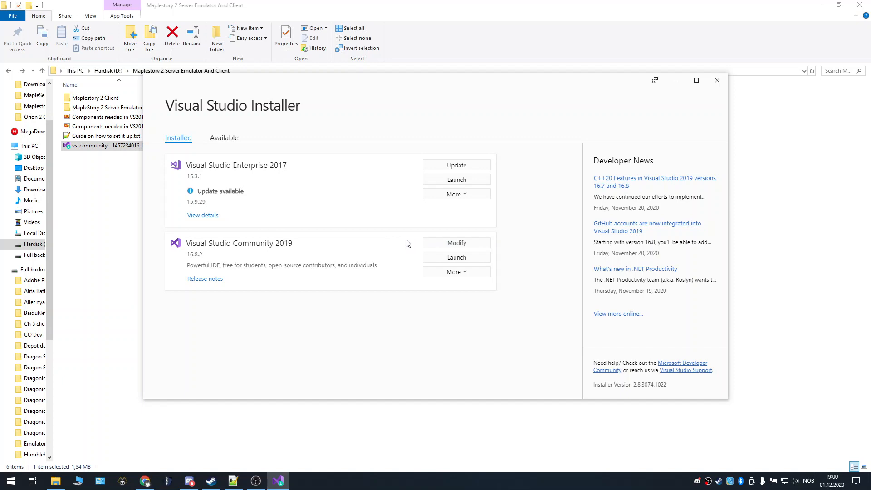
click(439, 246)
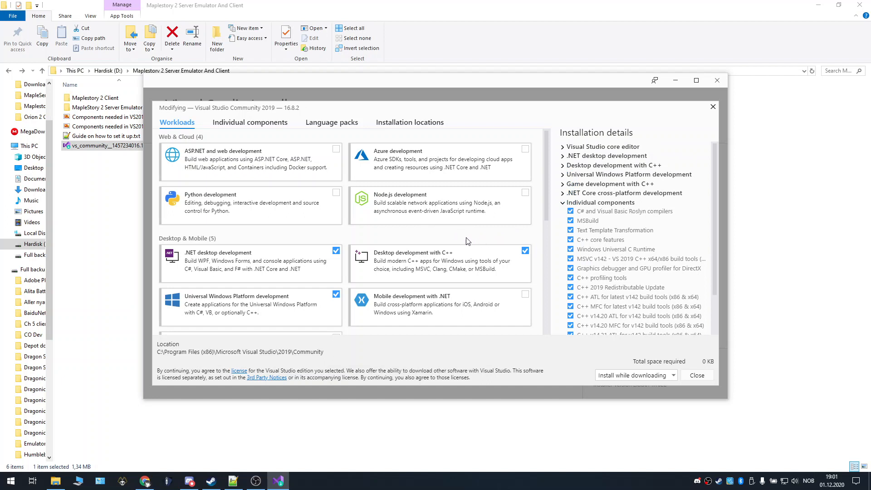
Examine the selected workloads, from Web & Cloud to Other Toolsets, and the individual components in the installation details.
scroll(610, 245, down, 2)
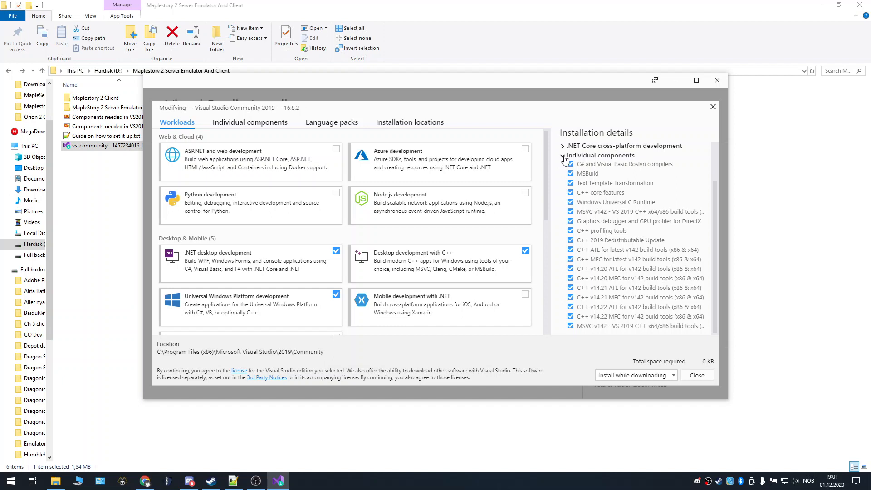
click(265, 126)
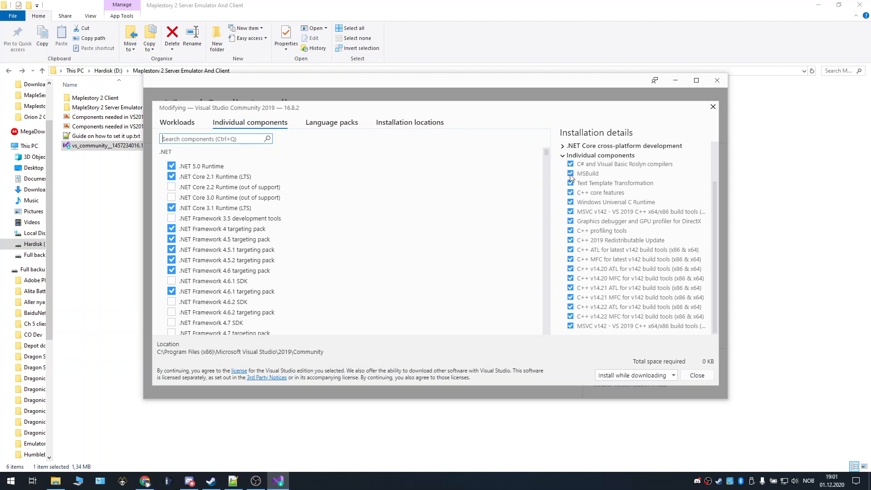
click(165, 127)
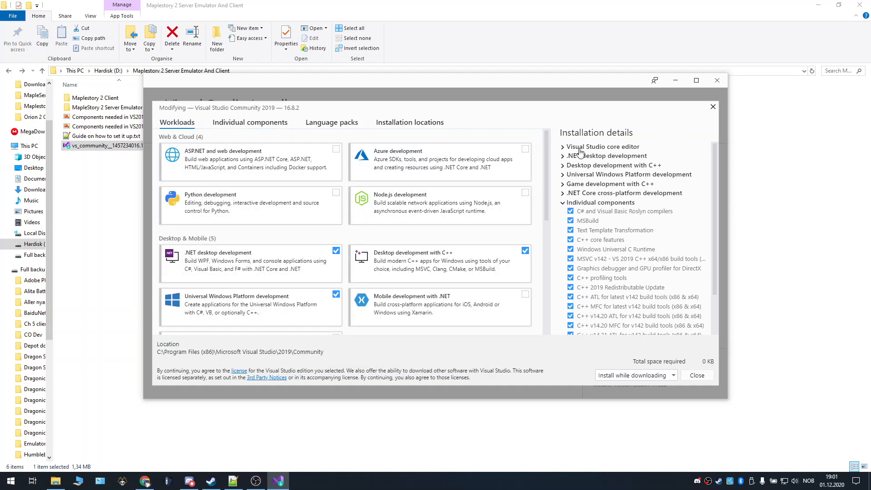
scroll(468, 194, down, 2)
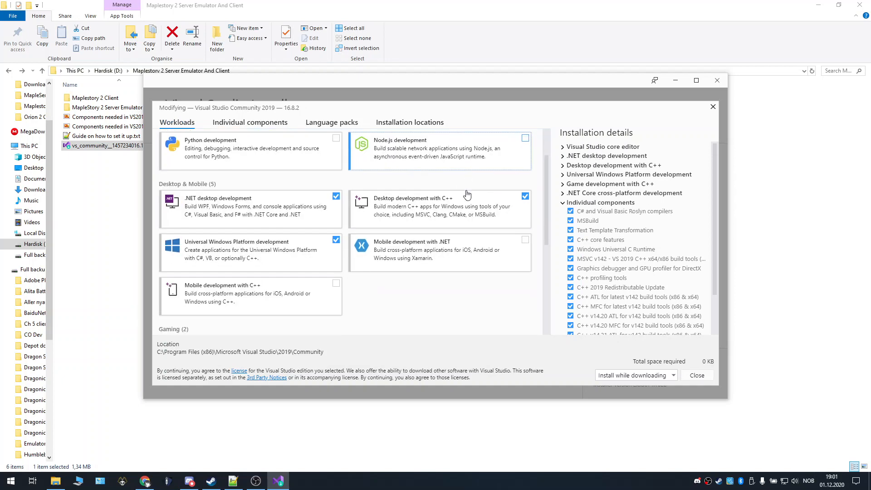
scroll(468, 194, down, 6)
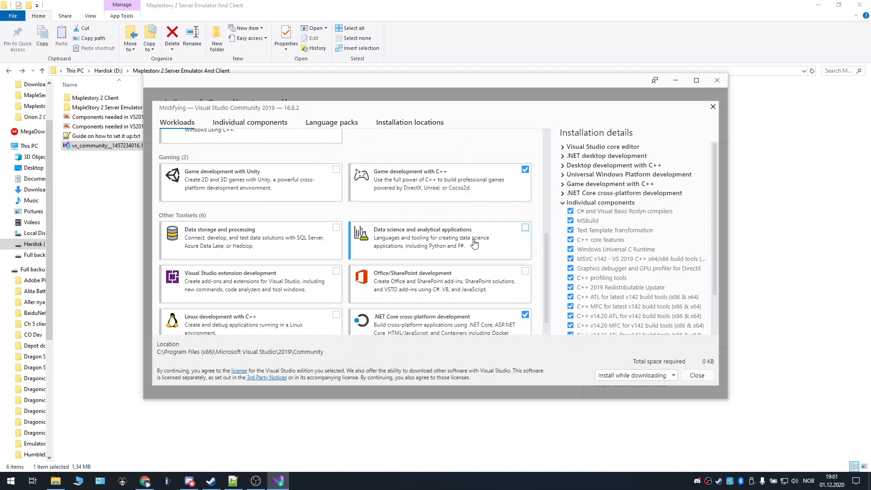
scroll(475, 244, down, 1)
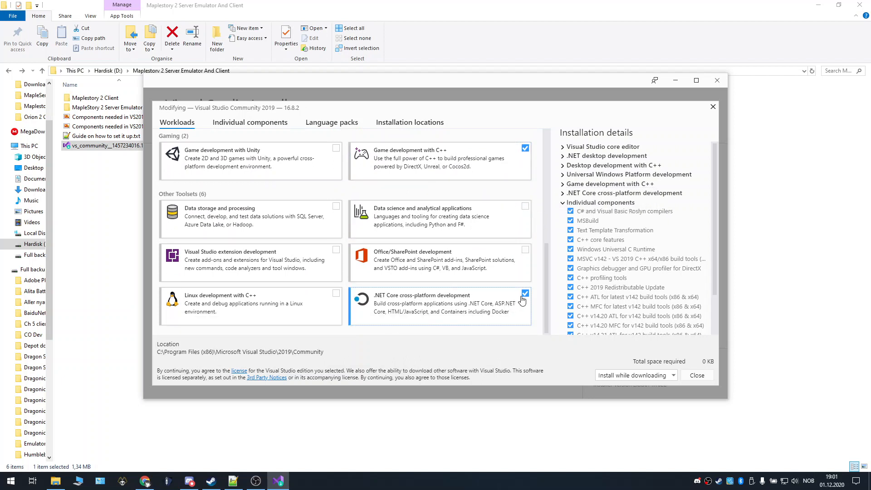
Examine the individual components list, the download and install mode choices, and the full installation details.
click(237, 127)
scroll(408, 227, down, 3)
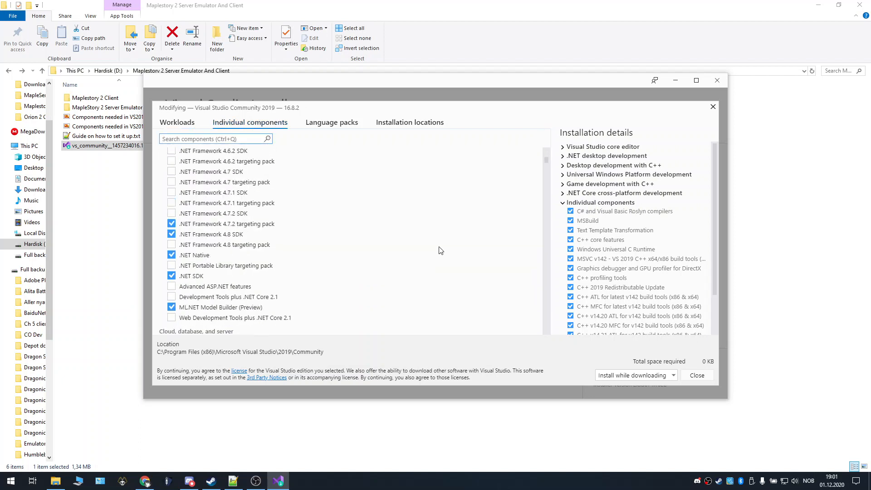
click(616, 376)
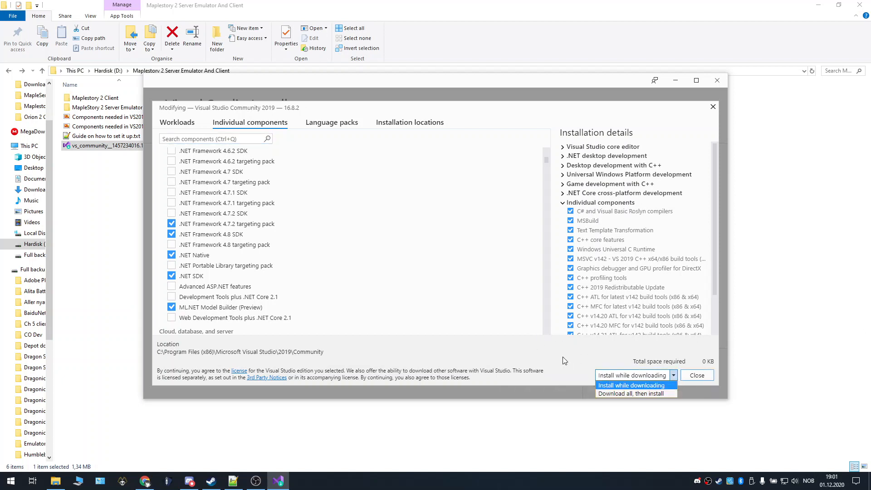
click(577, 359)
scroll(628, 286, down, 3)
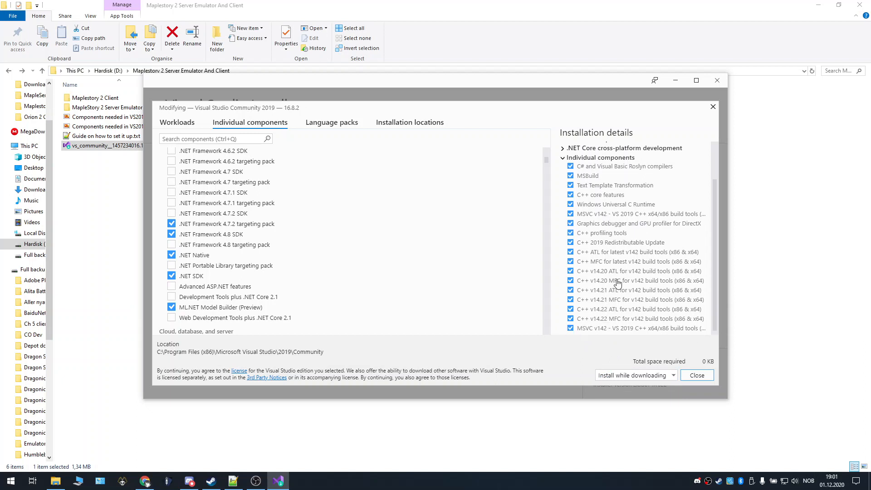
scroll(619, 268, up, 2)
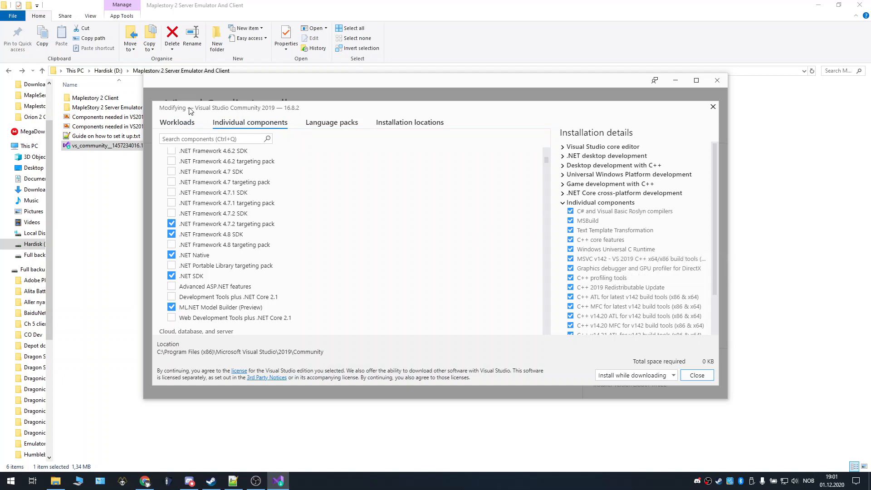
Recheck the workload selection against the installation details and close the Visual Studio Installer without modifying anything.
click(178, 122)
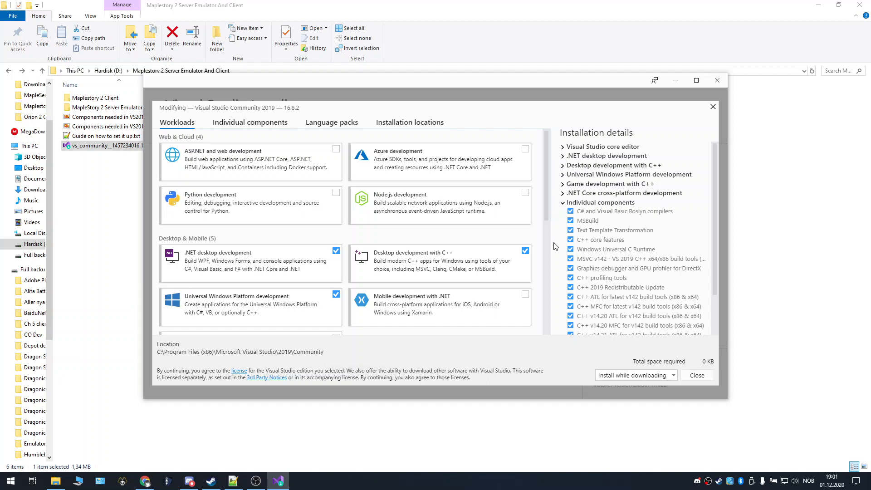
scroll(590, 241, down, 3)
scroll(565, 249, up, 3)
click(566, 205)
click(565, 204)
scroll(516, 232, down, 5)
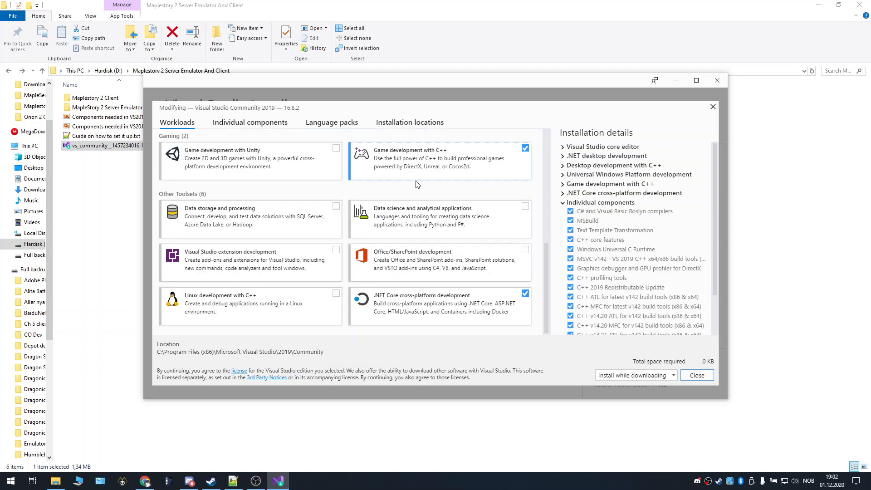
click(718, 81)
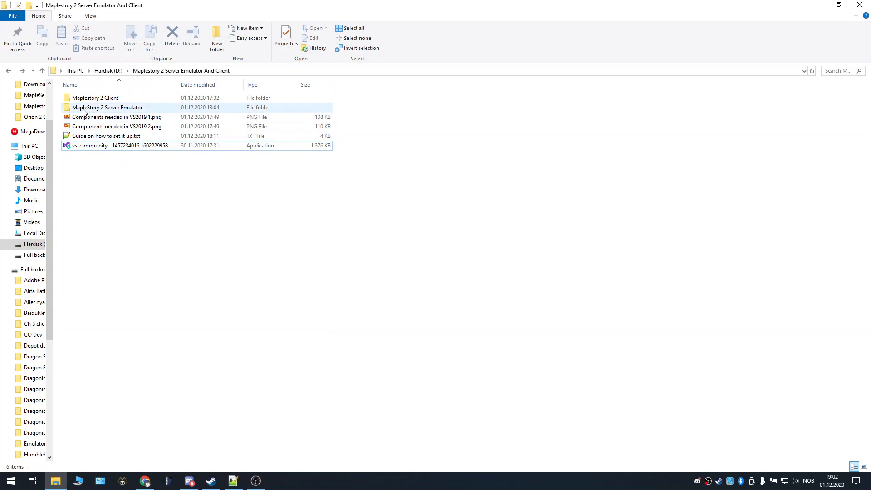
Open MapleServer2.sln from the MapleStory 2 Server Emulator folder in a maximised Visual Studio window and collapse the MapleServer2 project tree.
double_click(127, 108)
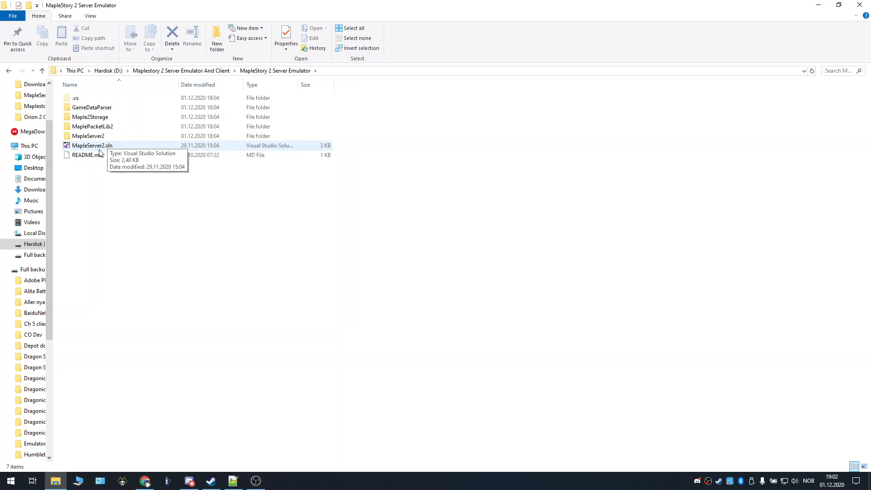
double_click(109, 147)
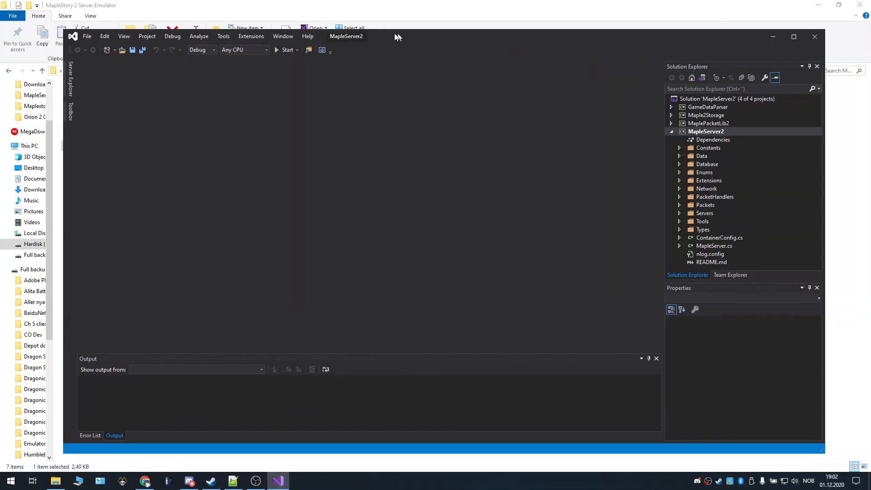
click(783, 40)
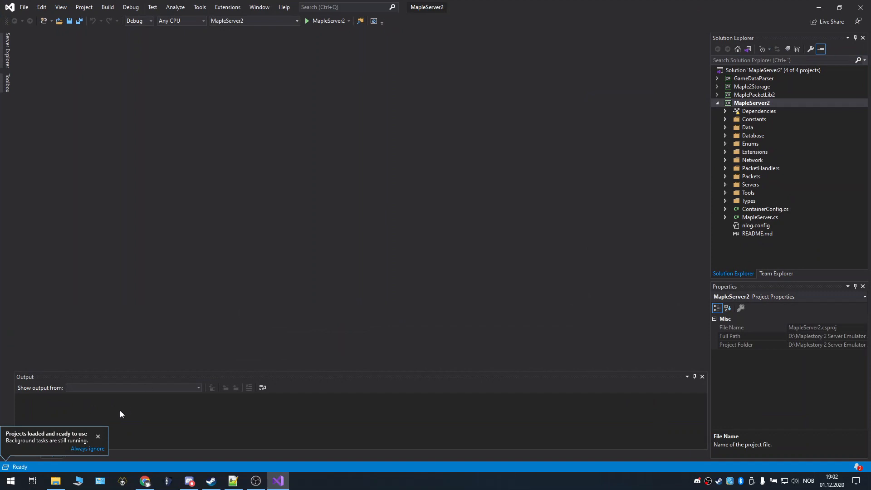
click(98, 436)
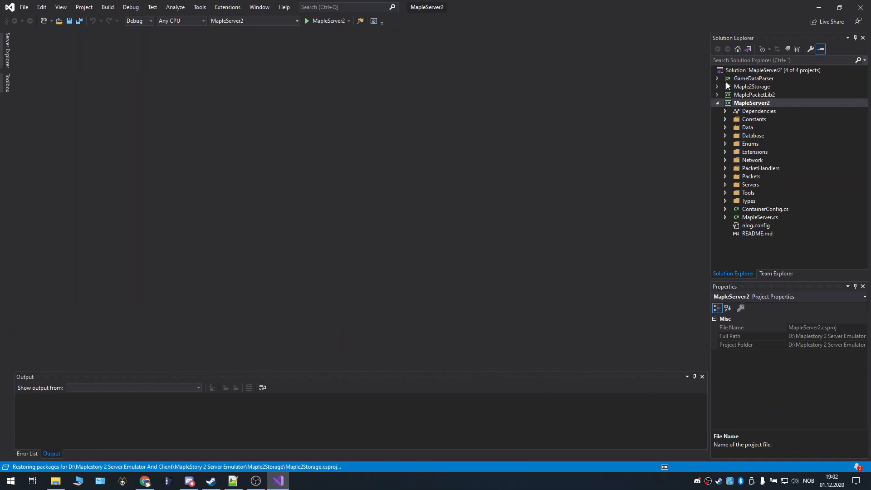
click(717, 102)
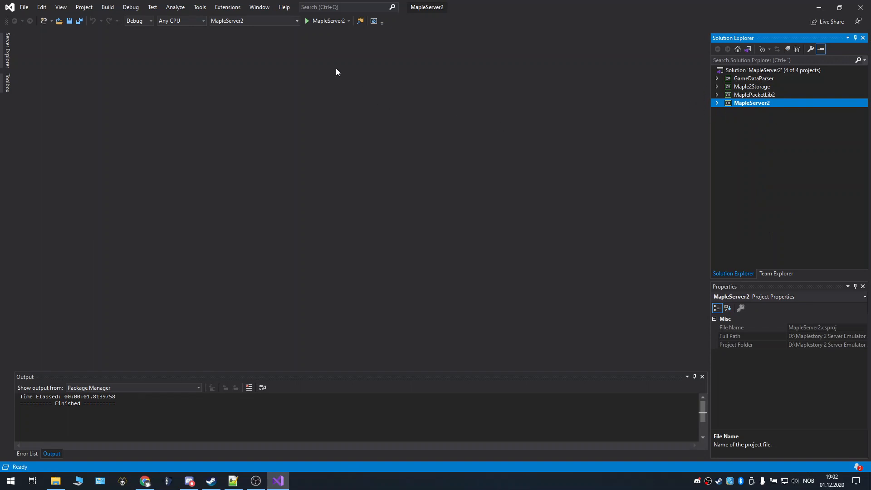
Run the MapleServer2 project in the Debug configuration and check the login and game server startup lines in its console.
click(322, 22)
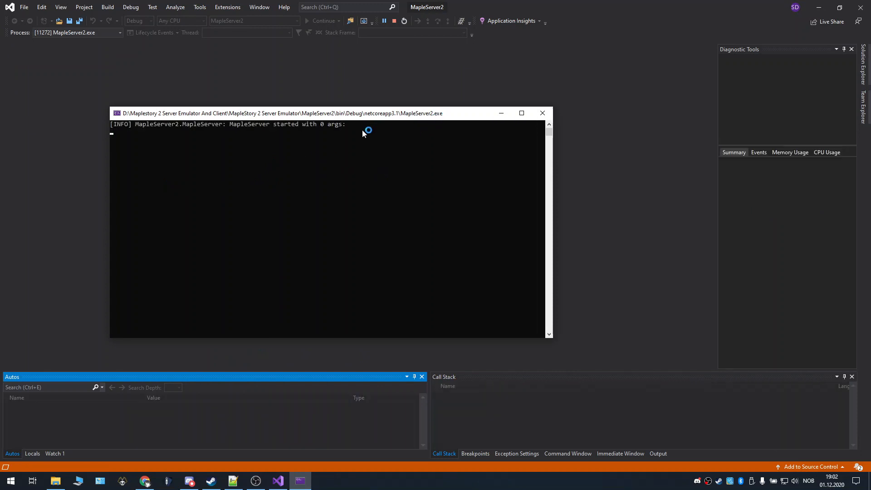
scroll(430, 253, up, 3)
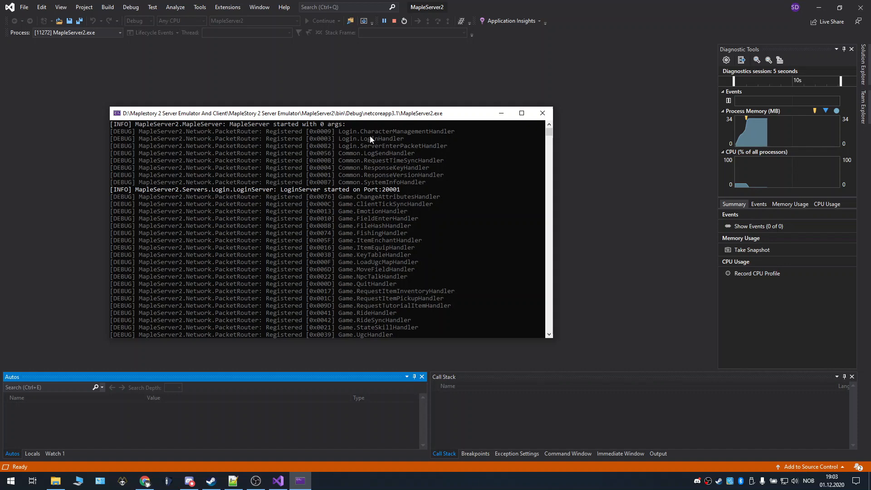
scroll(413, 154, down, 3)
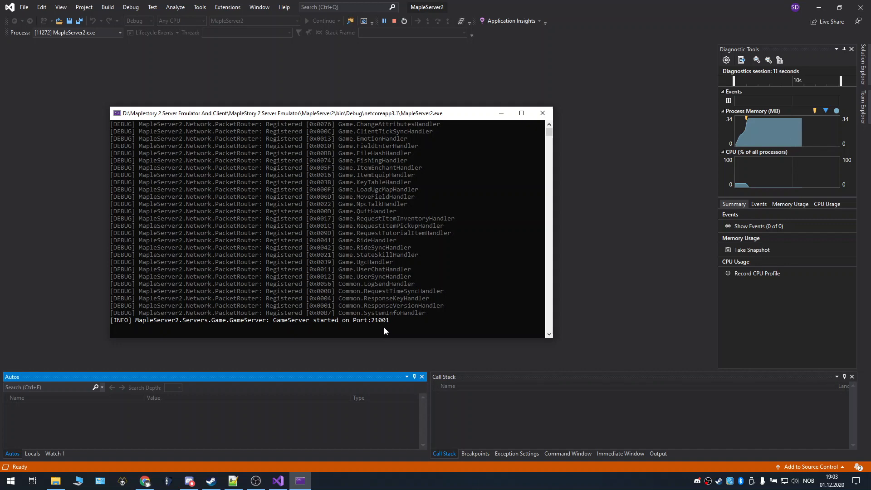
click(228, 350)
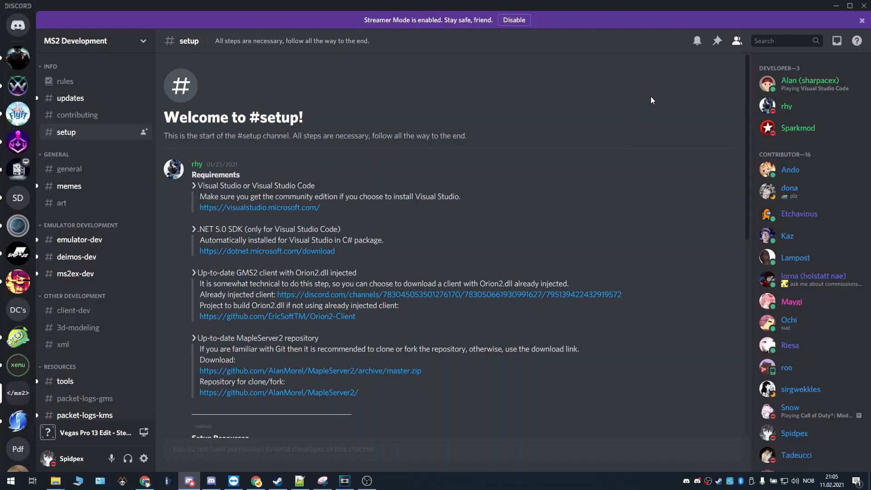
Read the requirements and resource setup instructions in the setup channel of the MS2 Development Discord server.
scroll(651, 100, down, 3)
scroll(652, 100, down, 12)
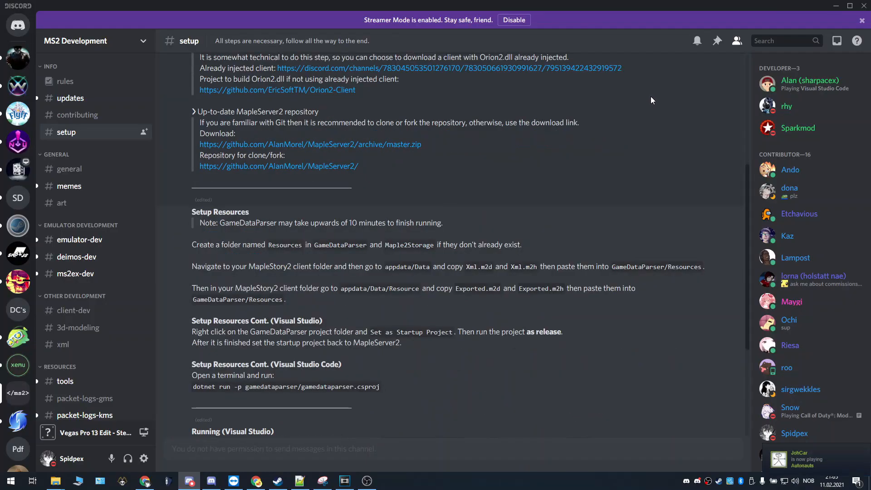